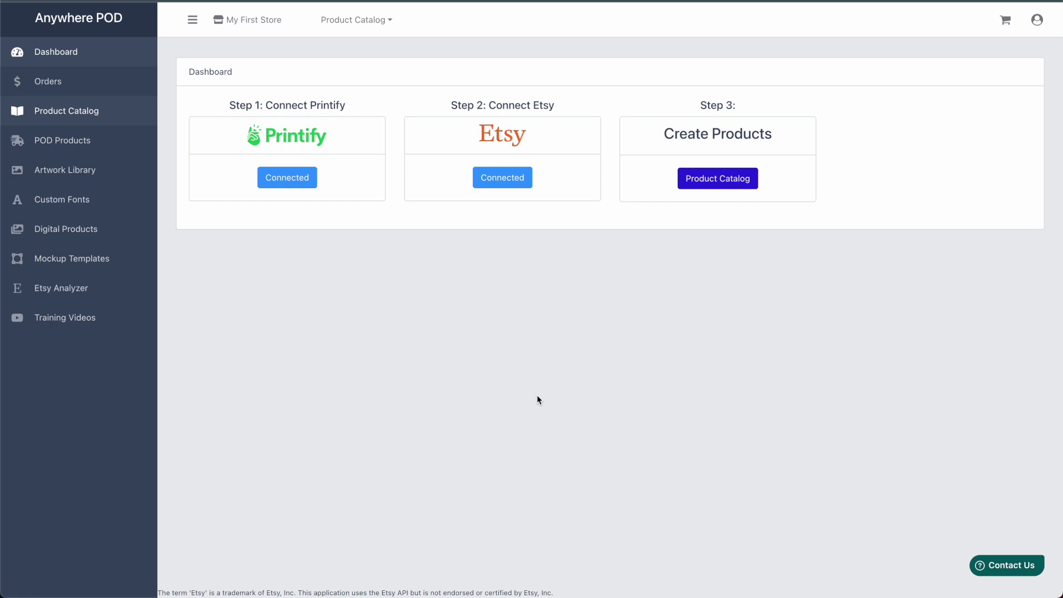
- Show the Mockup Templates list, which holds the logo-white.png digital template
click(87, 268)
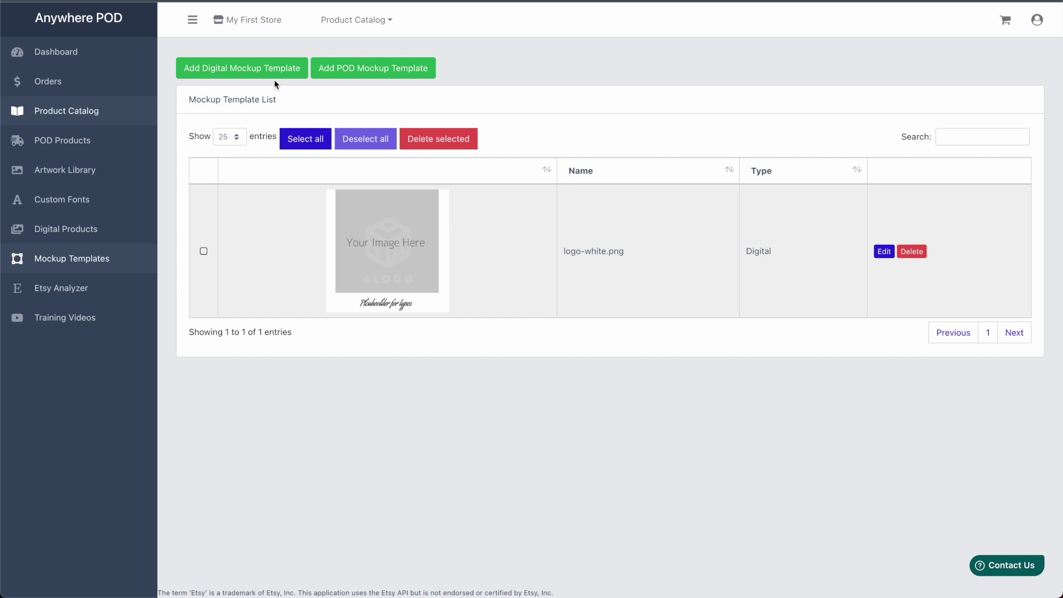
- Start a 2000X2000 digital template with the woman-with-mug photo fitted to the canvas, plus a second image layer
click(219, 72)
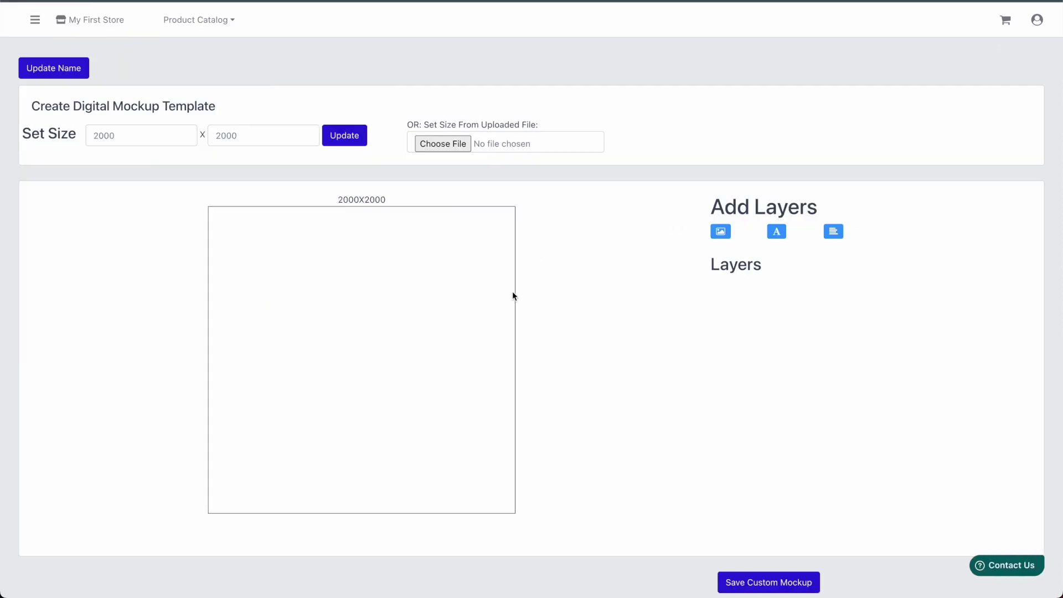
click(721, 231)
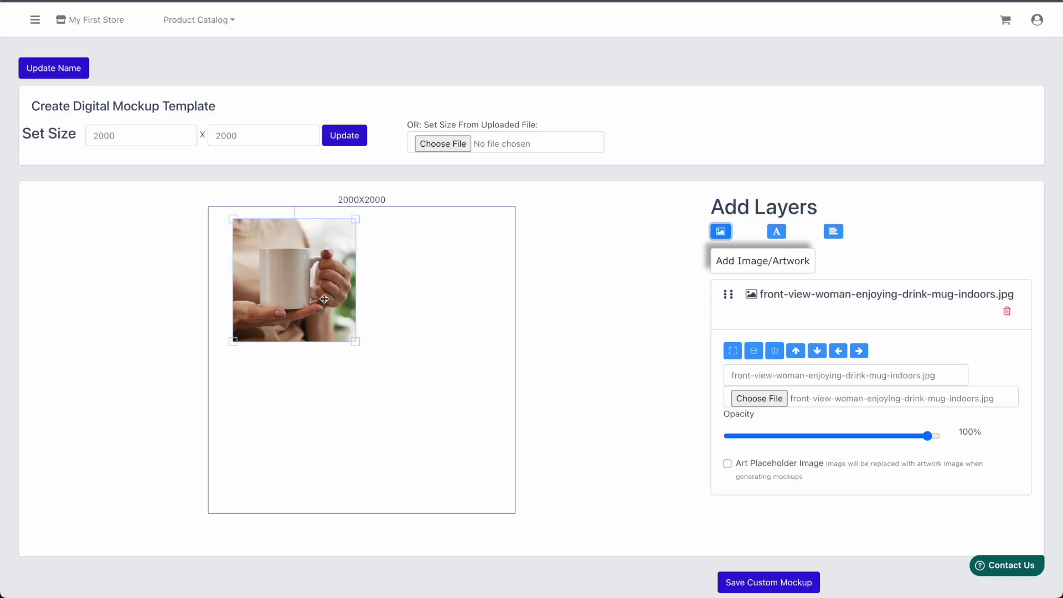
click(732, 351)
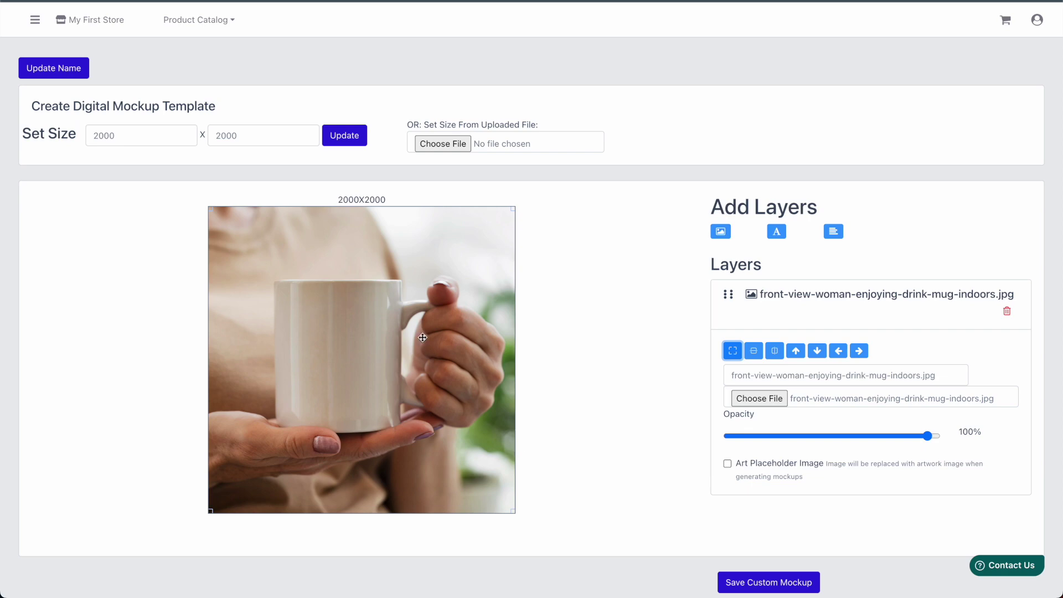
click(720, 231)
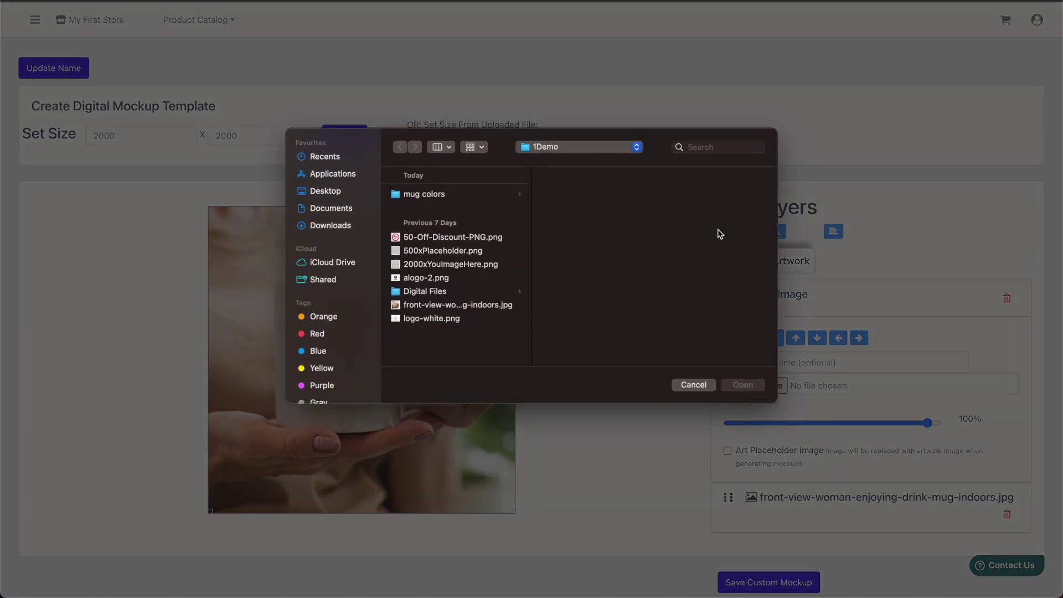
- Place 500xPlaceholder.png over the mug face as the art placeholder image
double_click(473, 250)
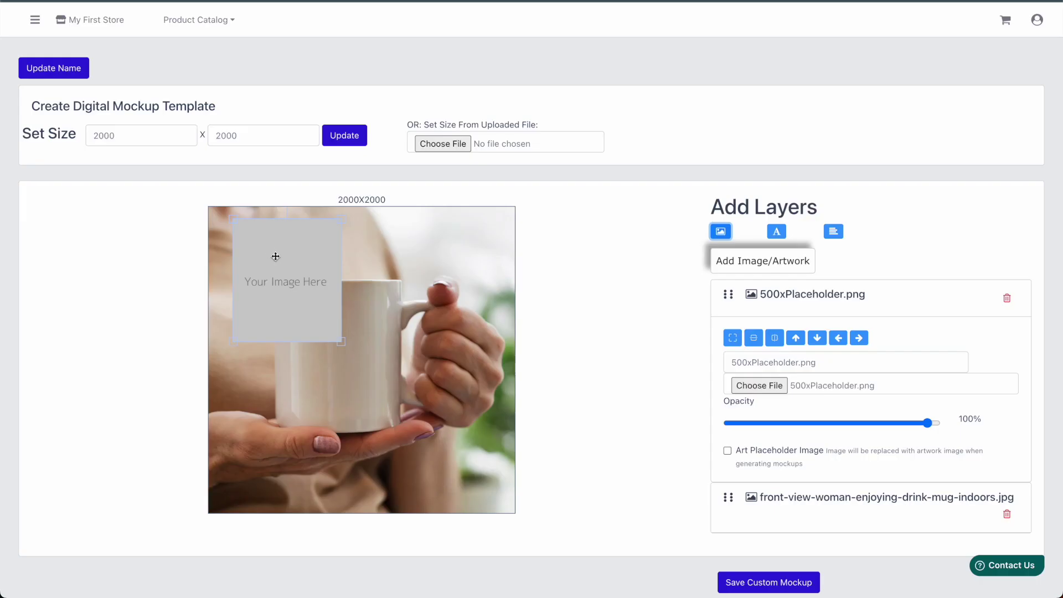
drag(275, 256, 326, 332)
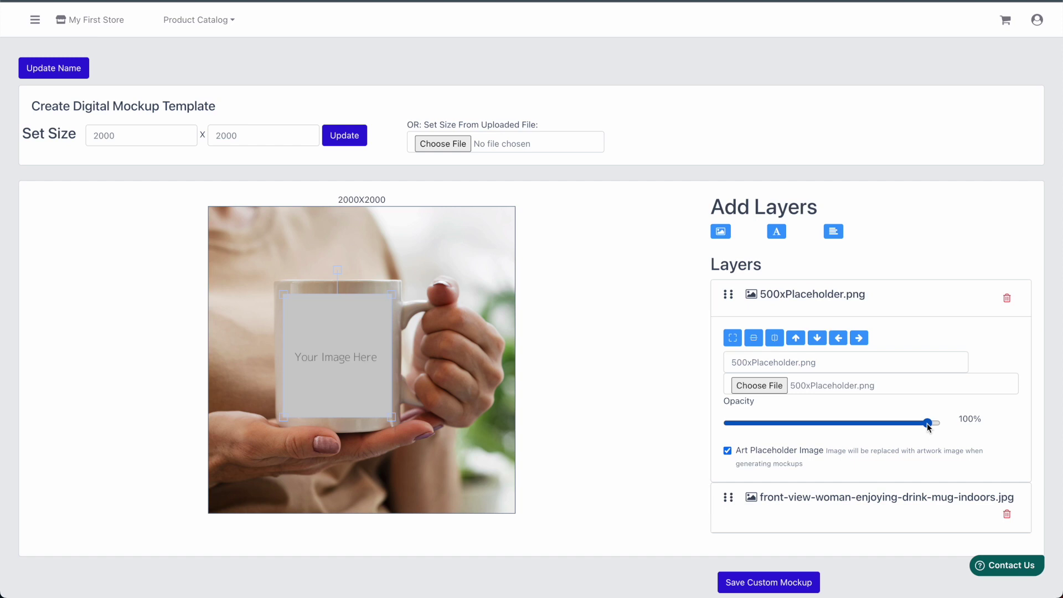
drag(927, 425, 889, 426)
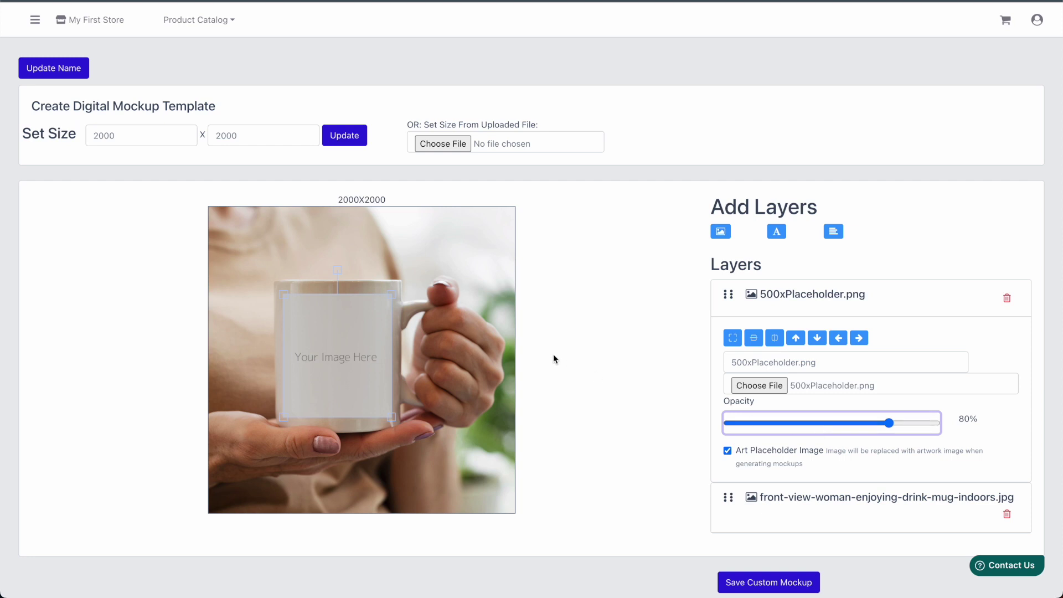
- Leave the mug placeholder layer at 80% opacity and deselect it
click(578, 304)
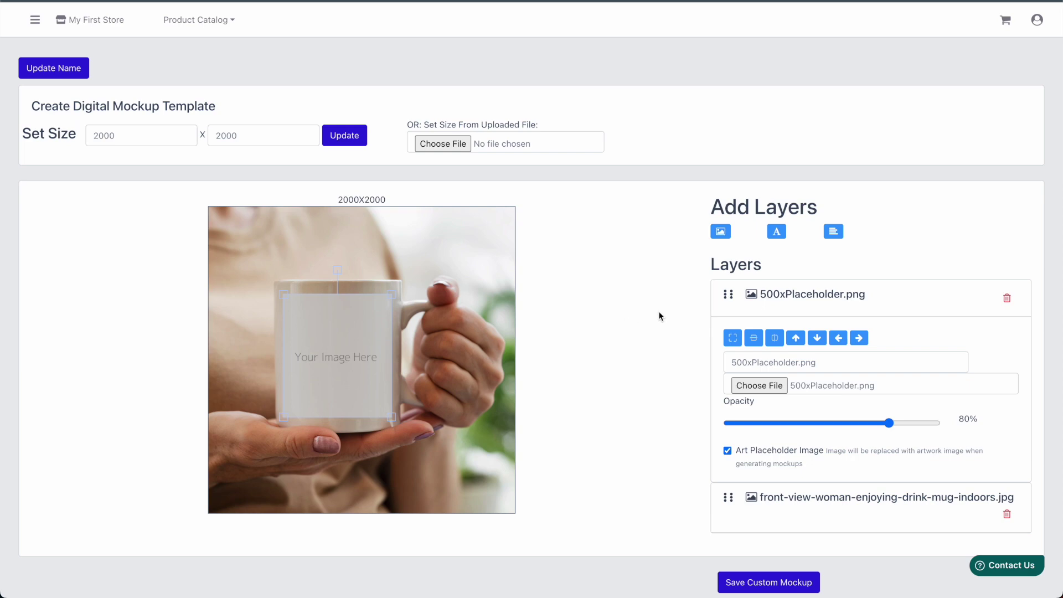
- Add alogo-2.png as a full-canvas top layer at 6% opacity and save the mug template
click(720, 231)
click(752, 379)
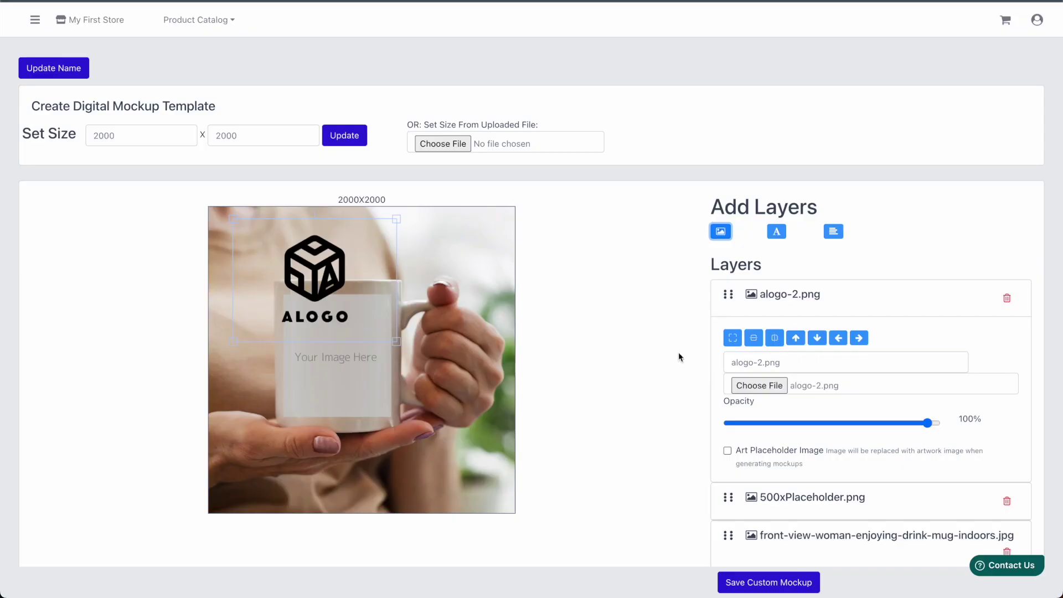
click(732, 338)
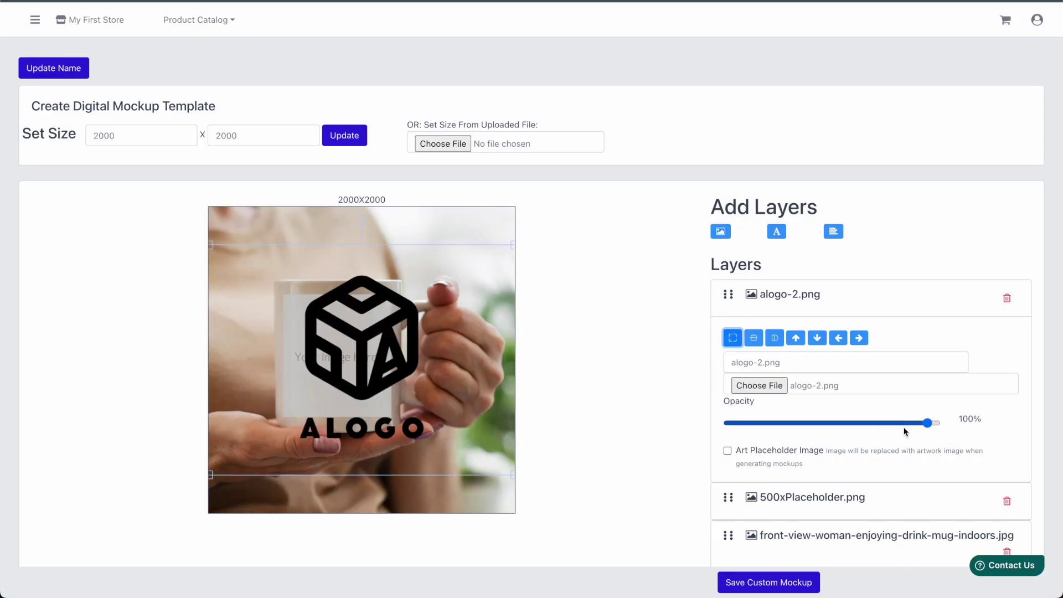
drag(928, 423, 755, 425)
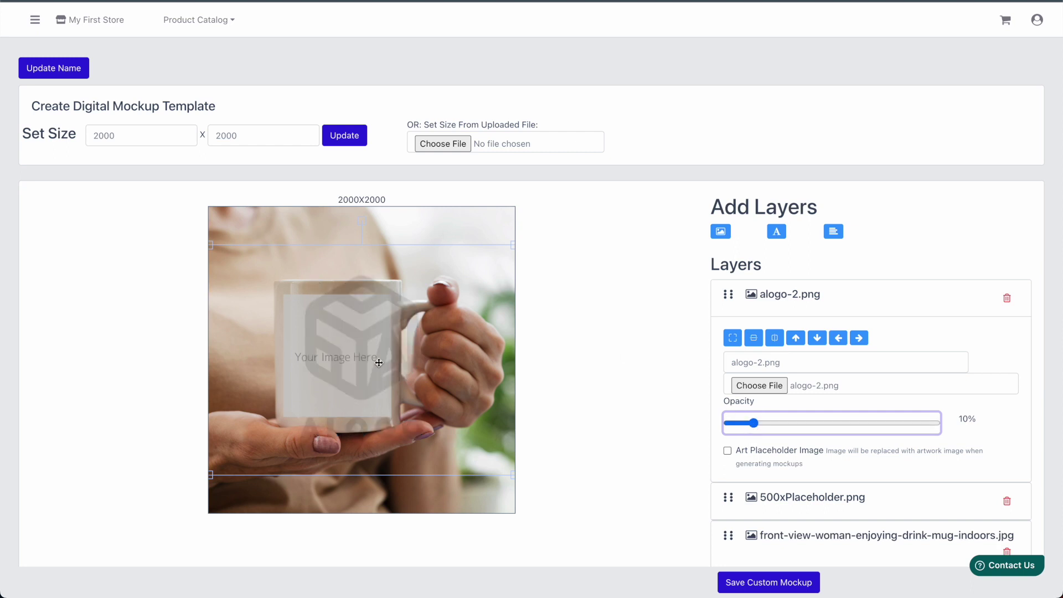
key(Left)
key(Left)
key(Left)
key(Left)
click(676, 422)
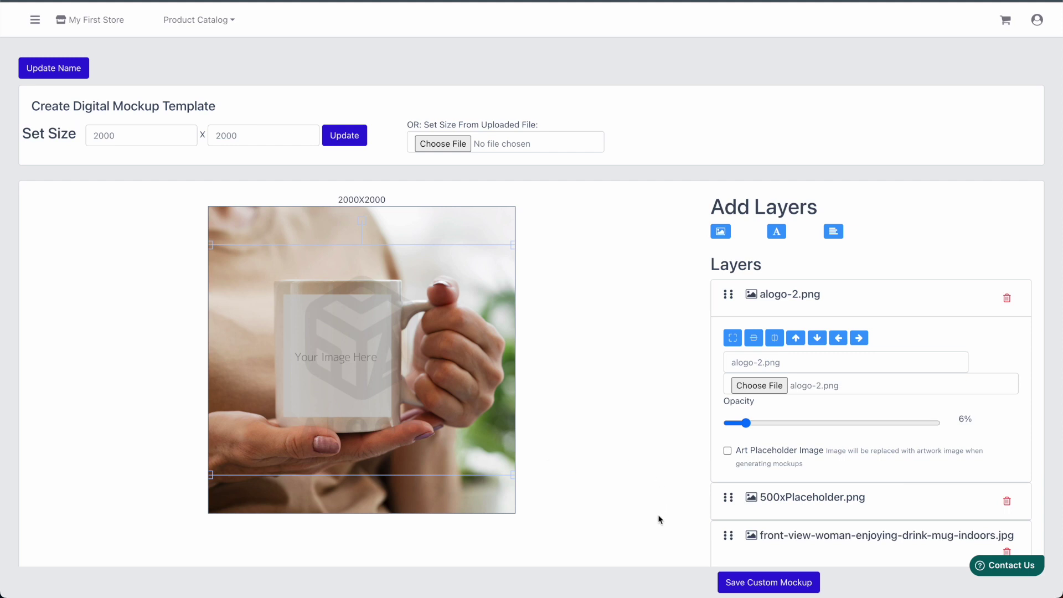
click(777, 585)
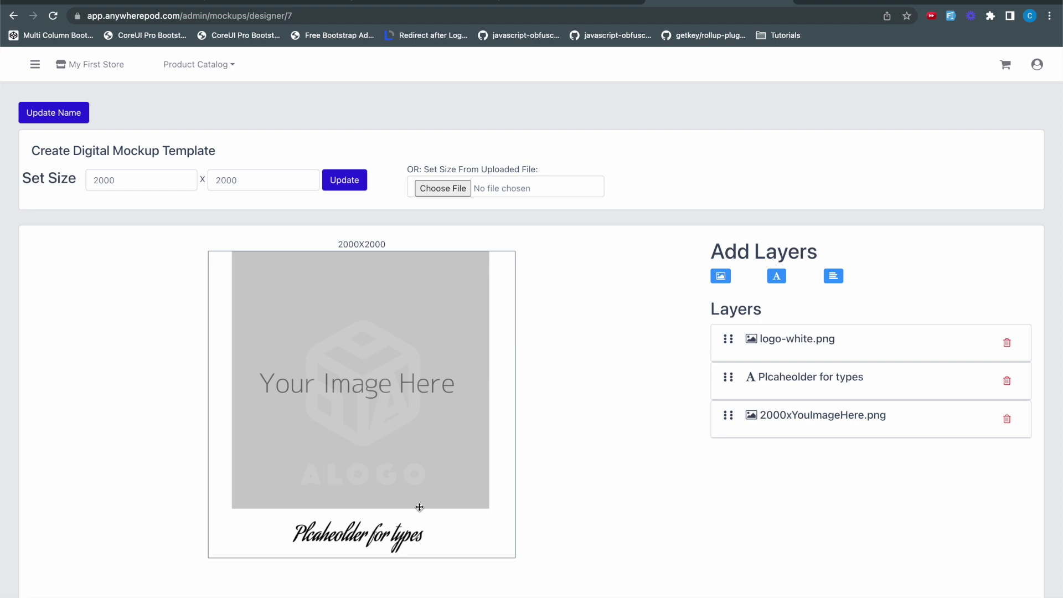
- Inspect the other template's placeholder text layer, then open the Cool title digital product
click(393, 535)
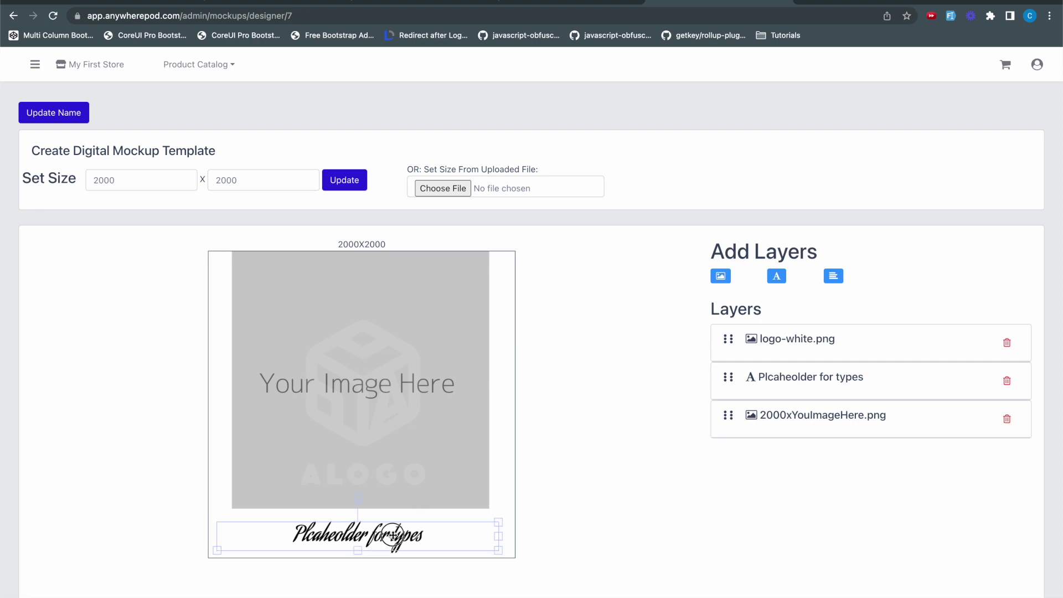
click(834, 382)
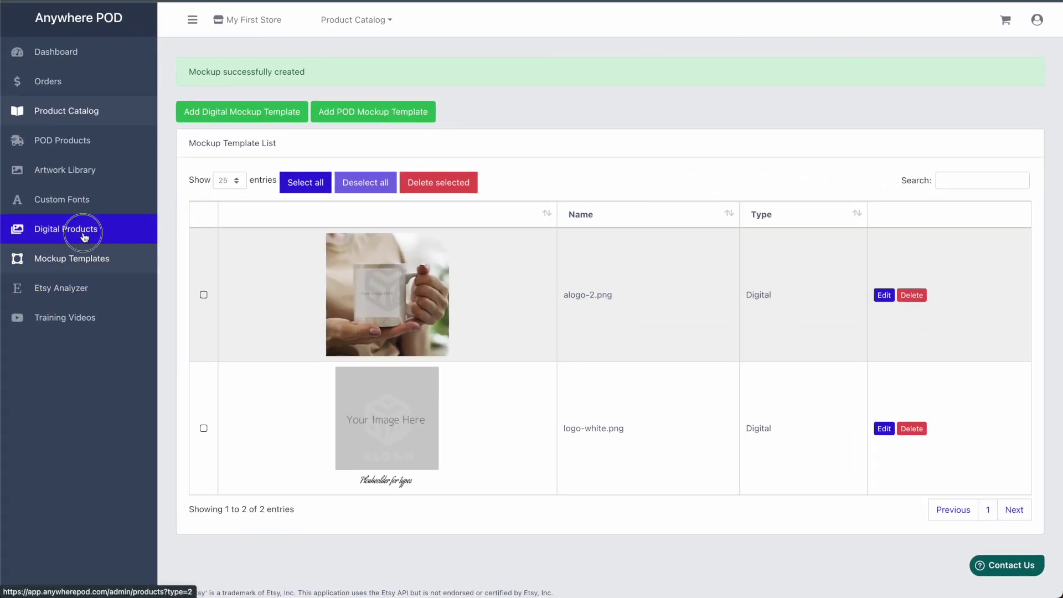
click(83, 237)
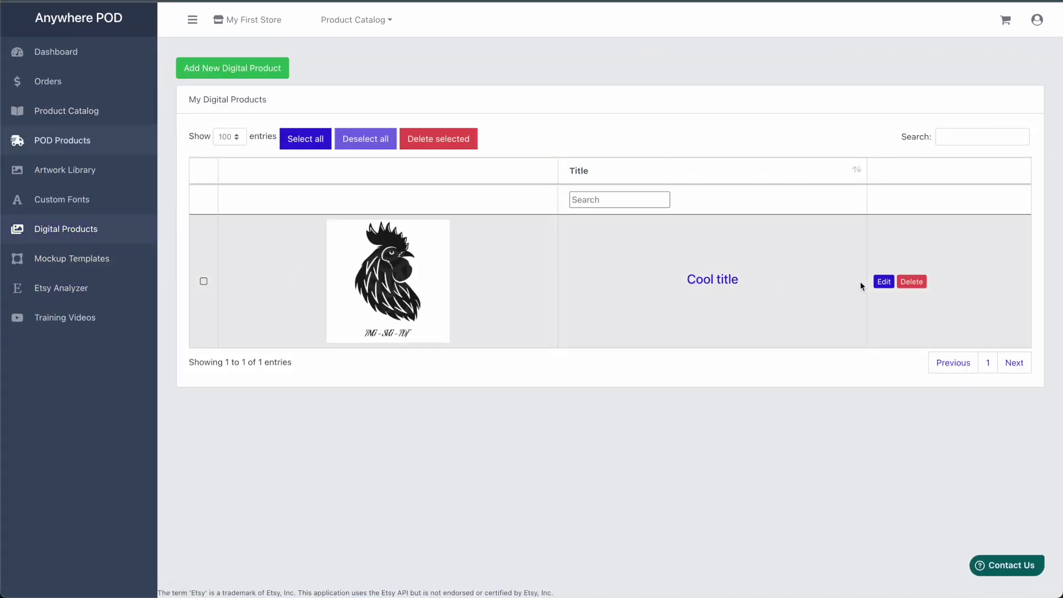
click(883, 281)
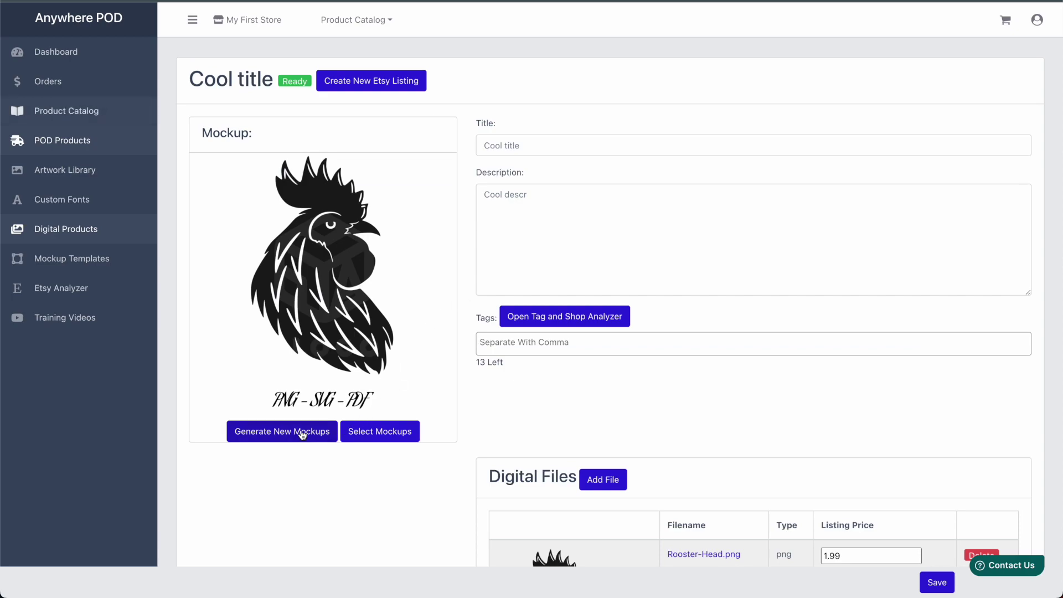
- Add the hand-held mug mockup to Cool title and generate its mockups
click(303, 433)
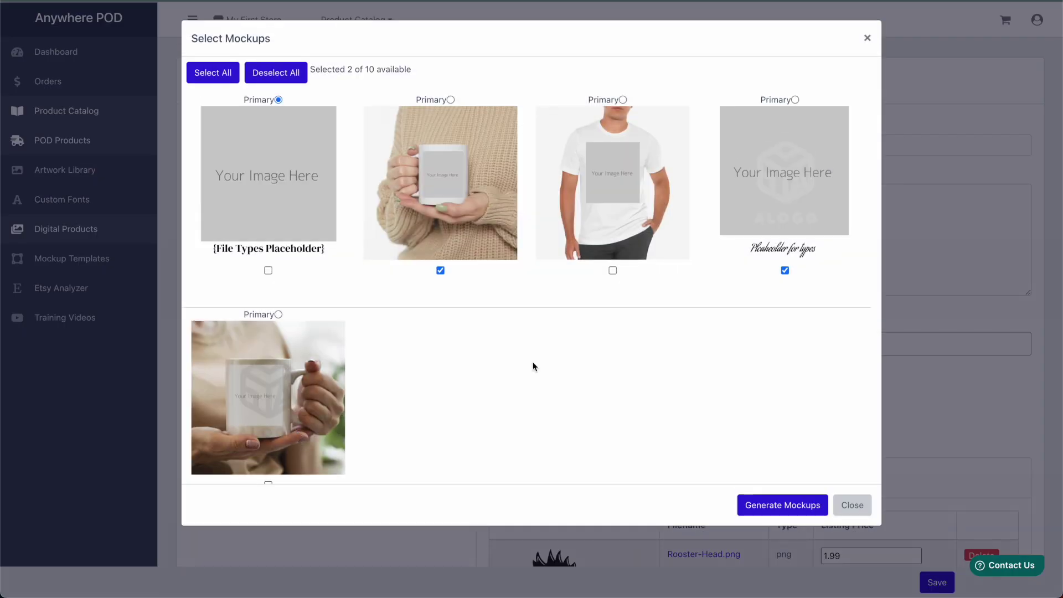
scroll(532, 361, down, 1)
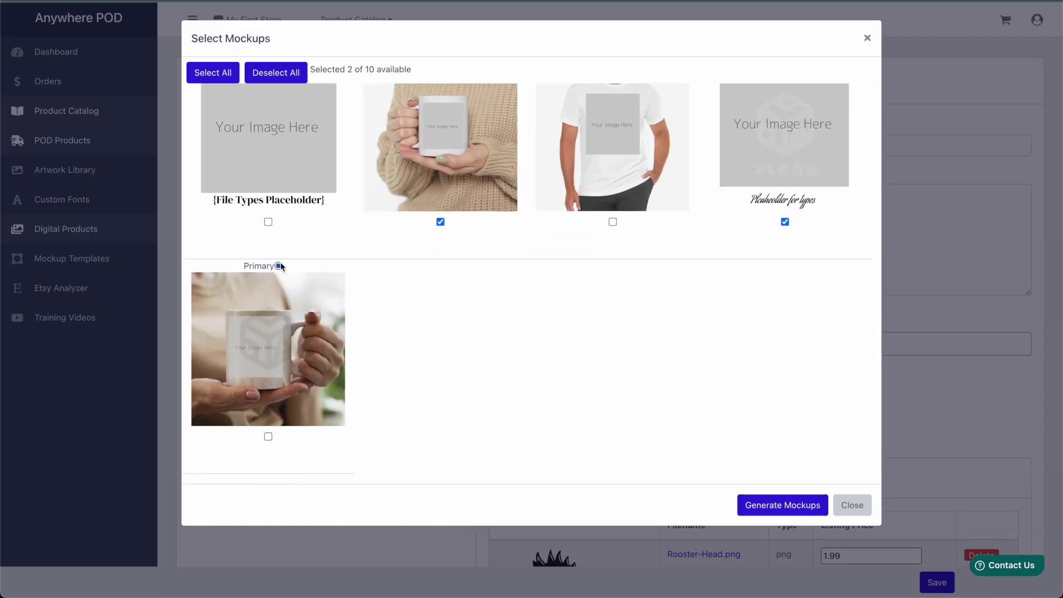
click(268, 438)
click(801, 506)
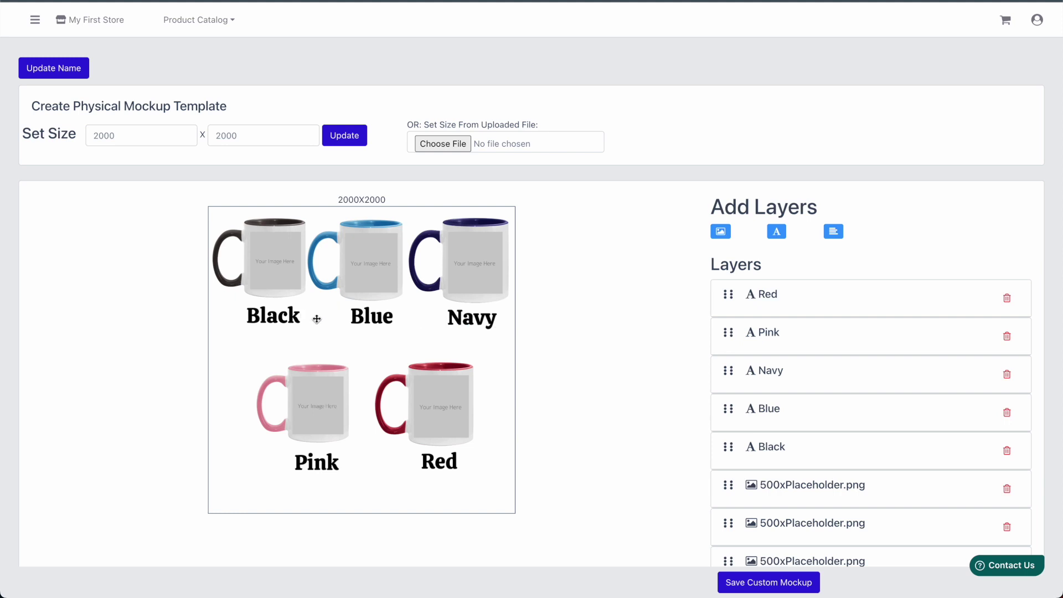
- Check the Red and Navy labels and the first placeholder's art setting, then save the collage template
click(784, 300)
click(785, 363)
scroll(646, 421, down, 1)
scroll(646, 416, down, 1)
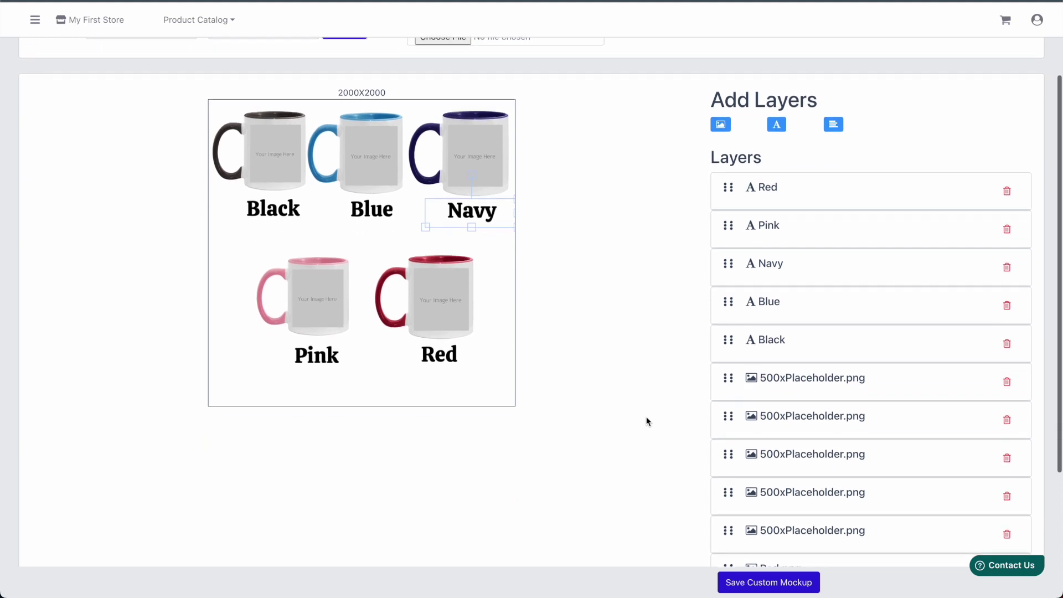
click(840, 380)
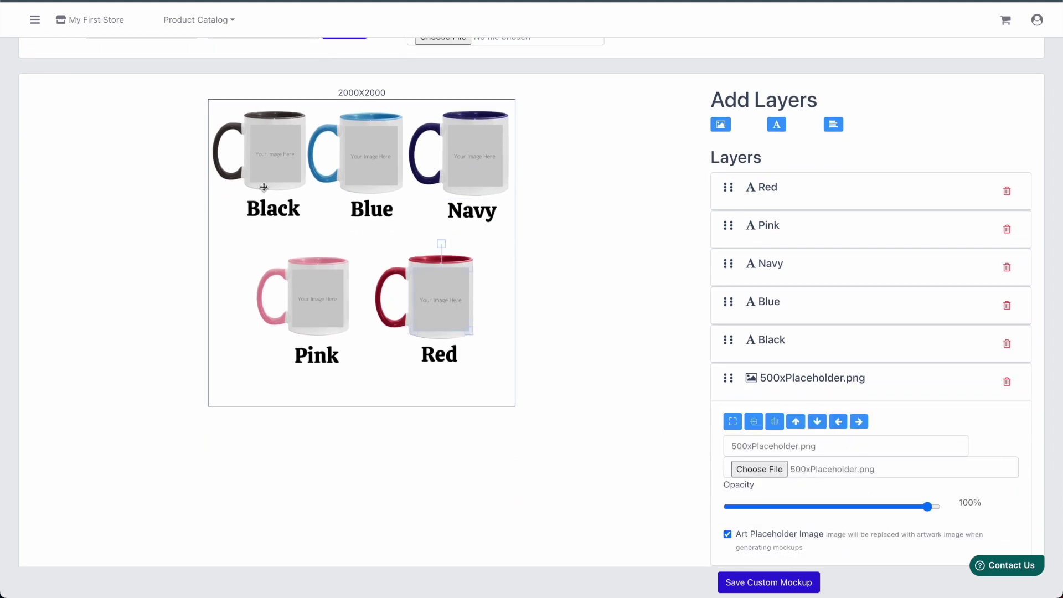
scroll(622, 432, down, 1)
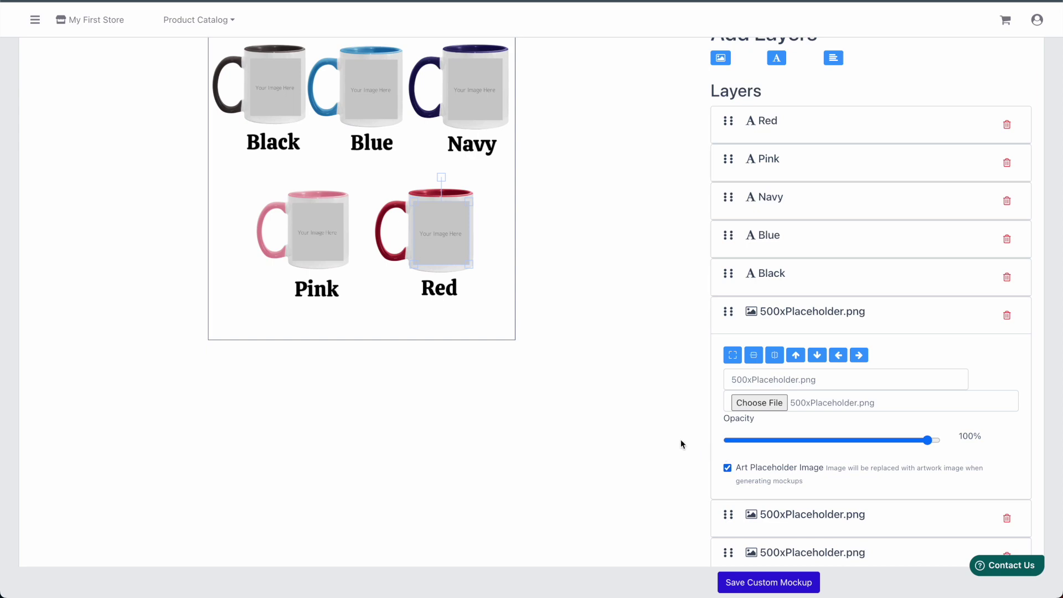
scroll(675, 498, up, 2)
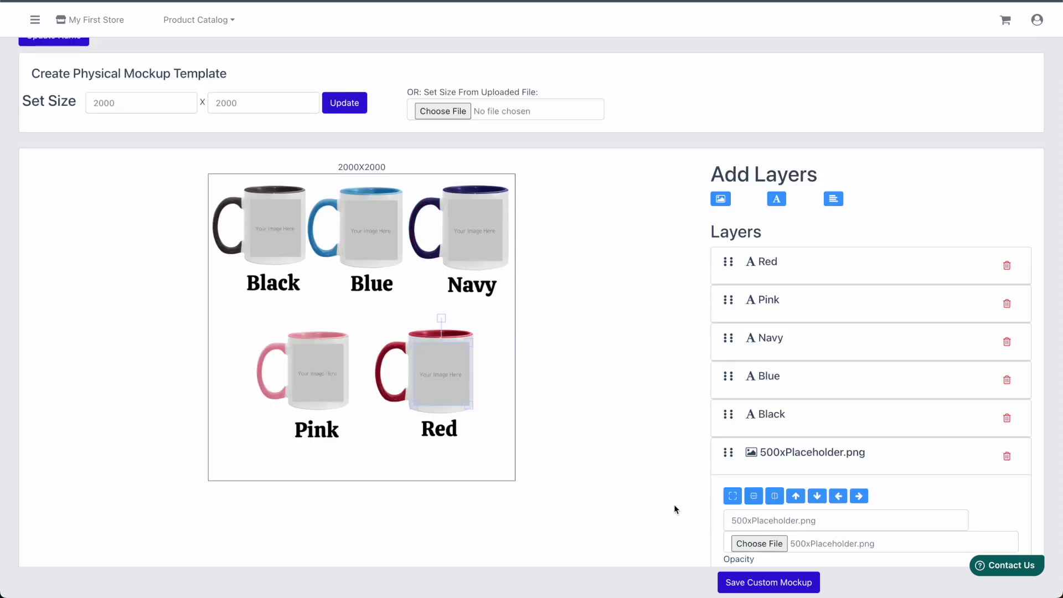
click(759, 586)
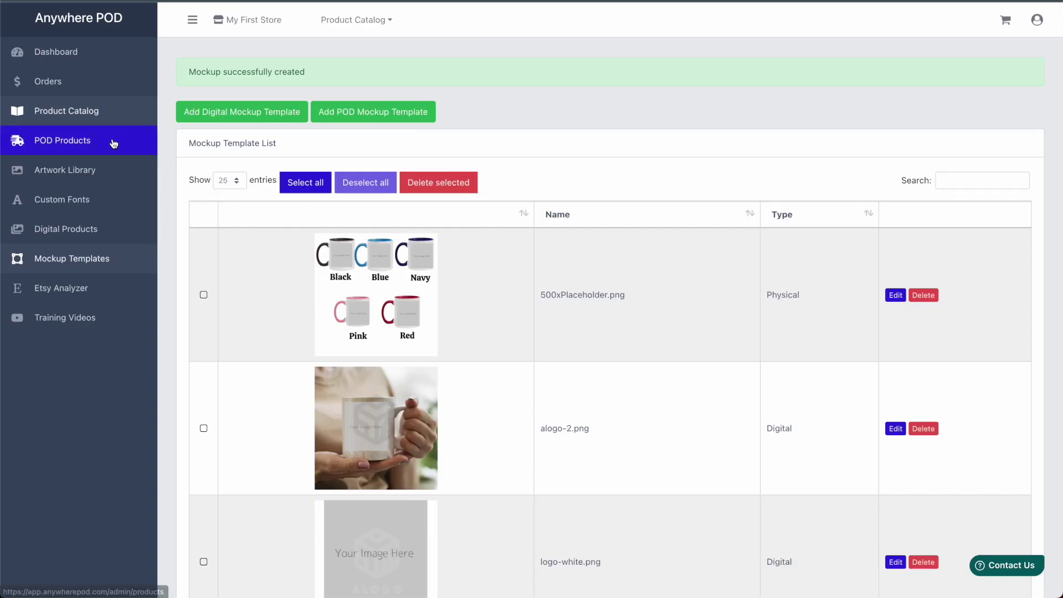
- Make the five-colour collage the primary Ceramic Mug 11oz mockup and generate it
click(114, 141)
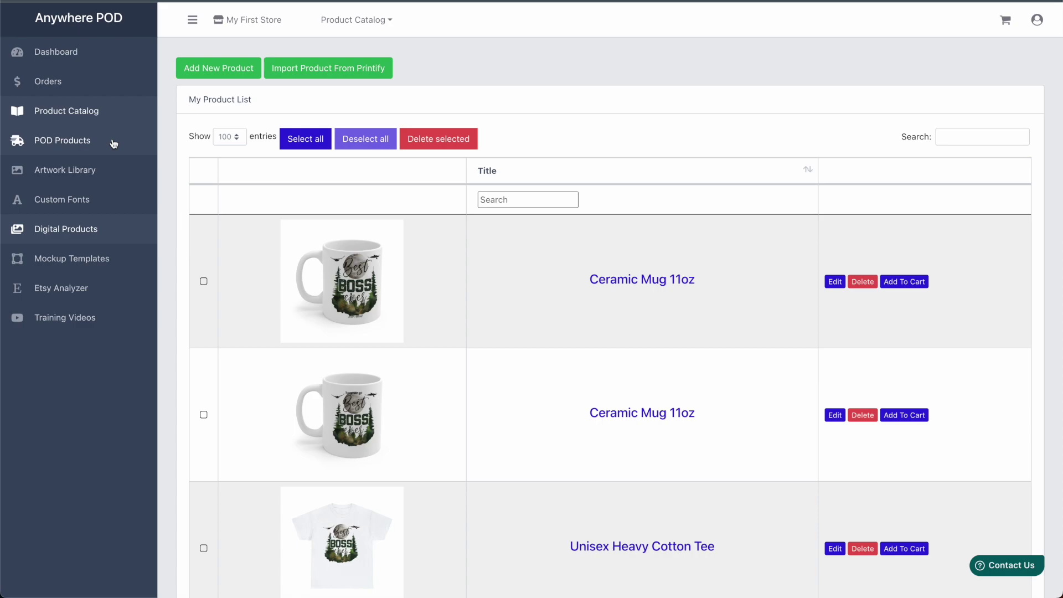
click(349, 277)
click(278, 489)
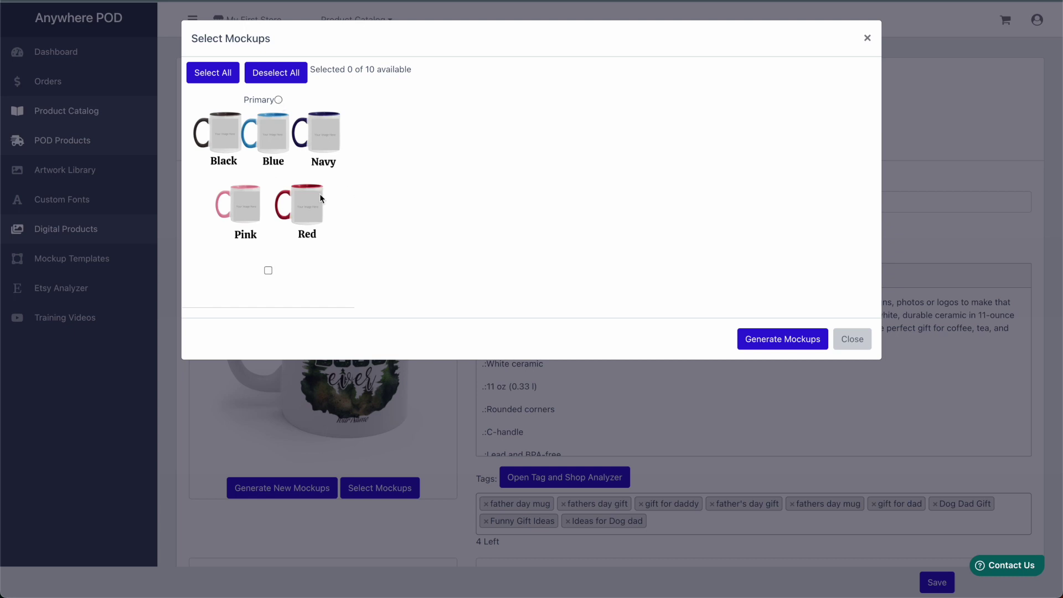
click(277, 99)
click(268, 270)
click(782, 342)
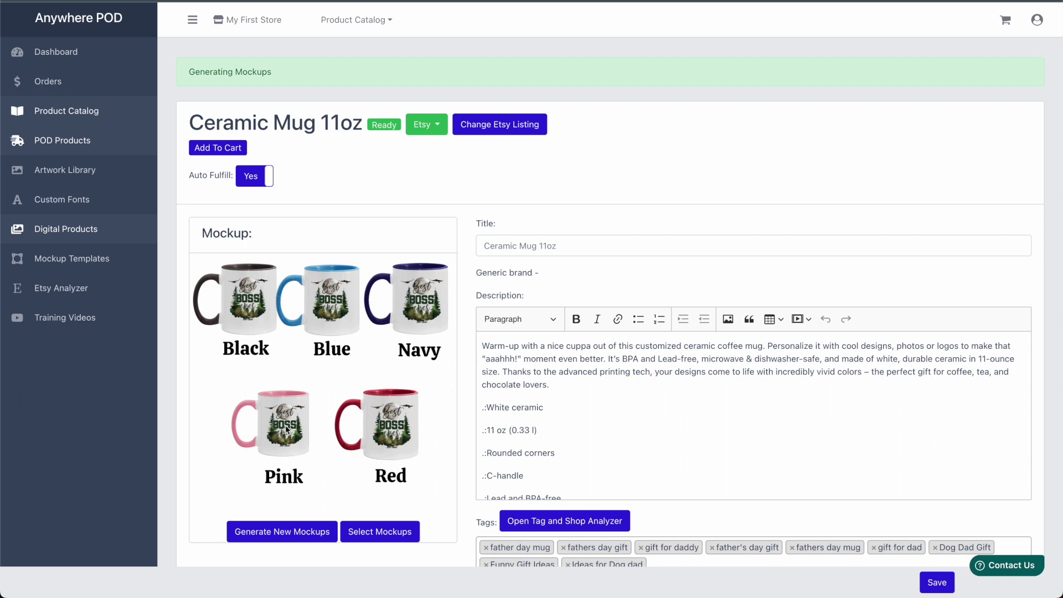
scroll(333, 254, down, 2)
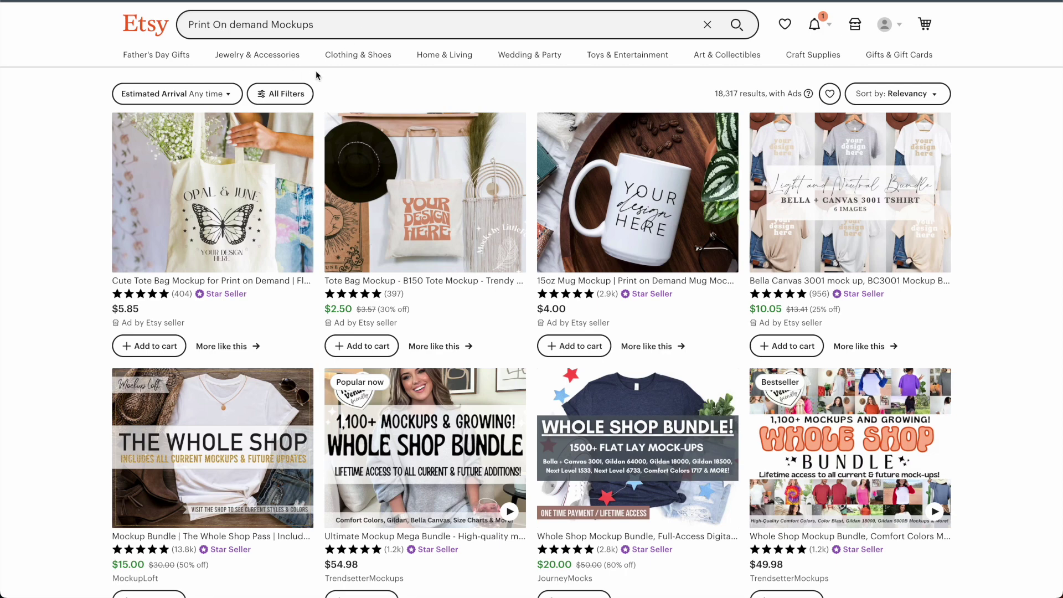
- Browse the Print On demand Mockups results and open the Mockup Bundle | The Whole Shop Pass listing
mouse_move(438, 388)
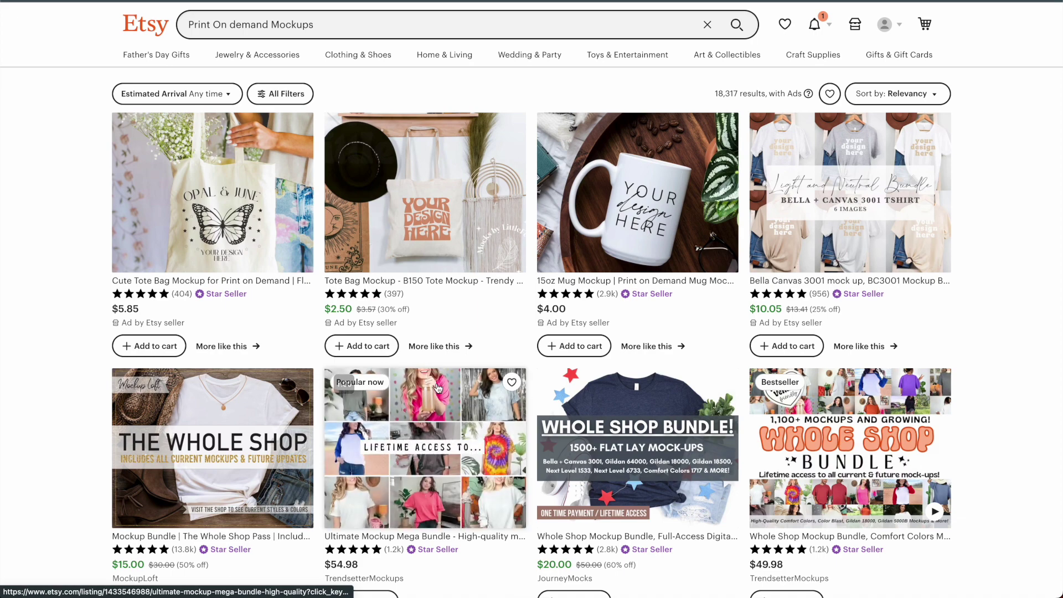
scroll(532, 473, down, 1)
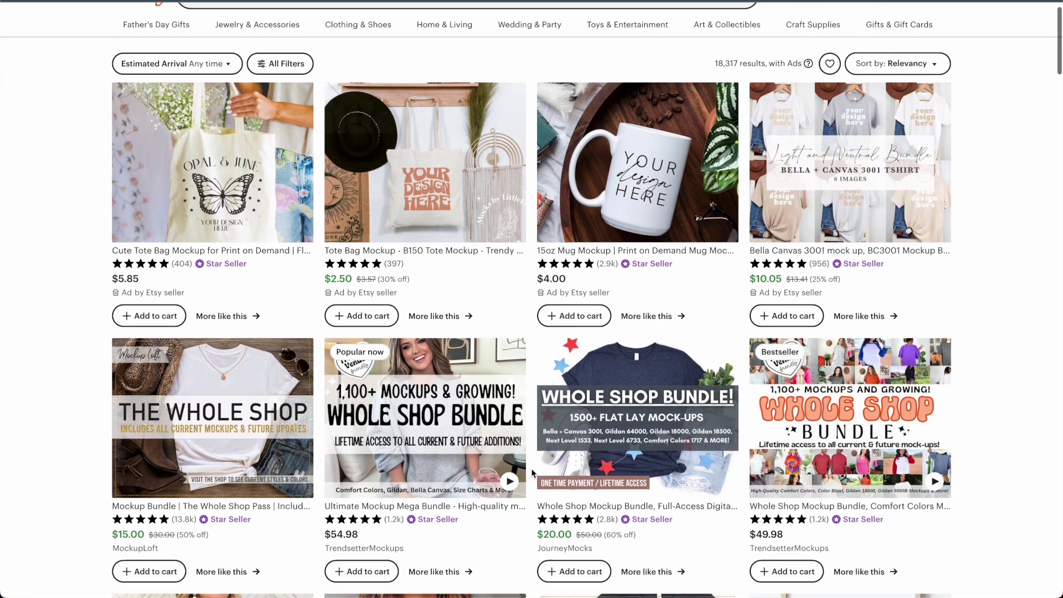
scroll(532, 473, down, 1)
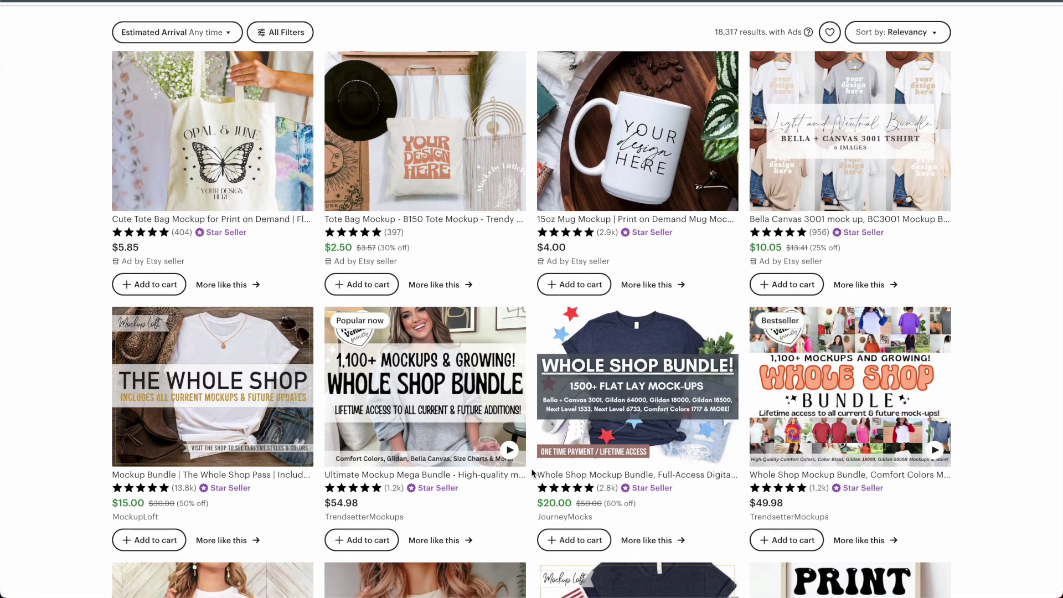
mouse_move(251, 424)
scroll(251, 424, down, 4)
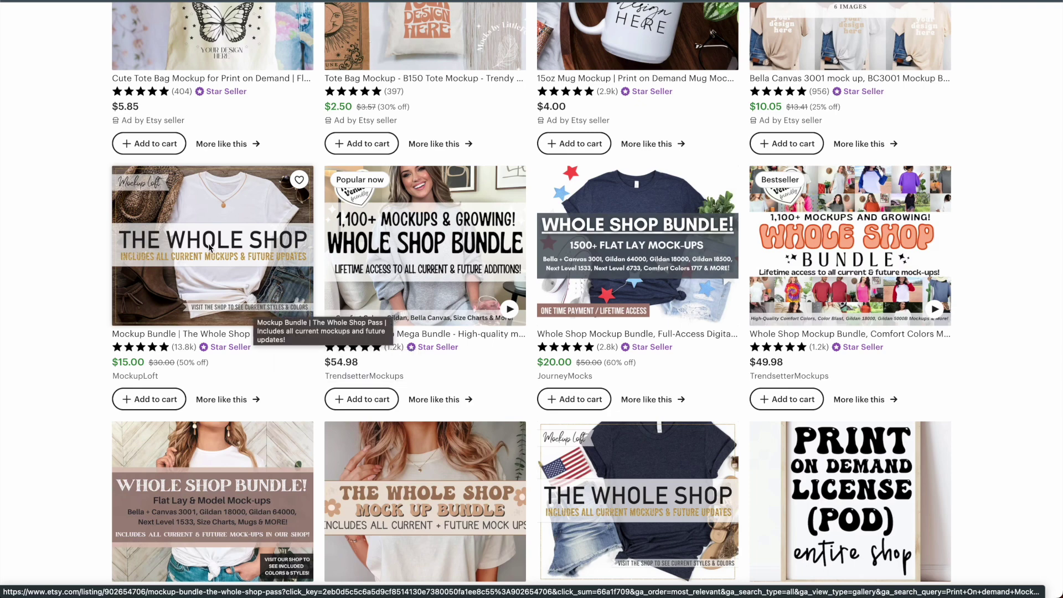
click(252, 293)
- Scroll through the Whole Shop Pass listing's reviews and description on Etsy
scroll(787, 304, down, 5)
scroll(788, 304, down, 2)
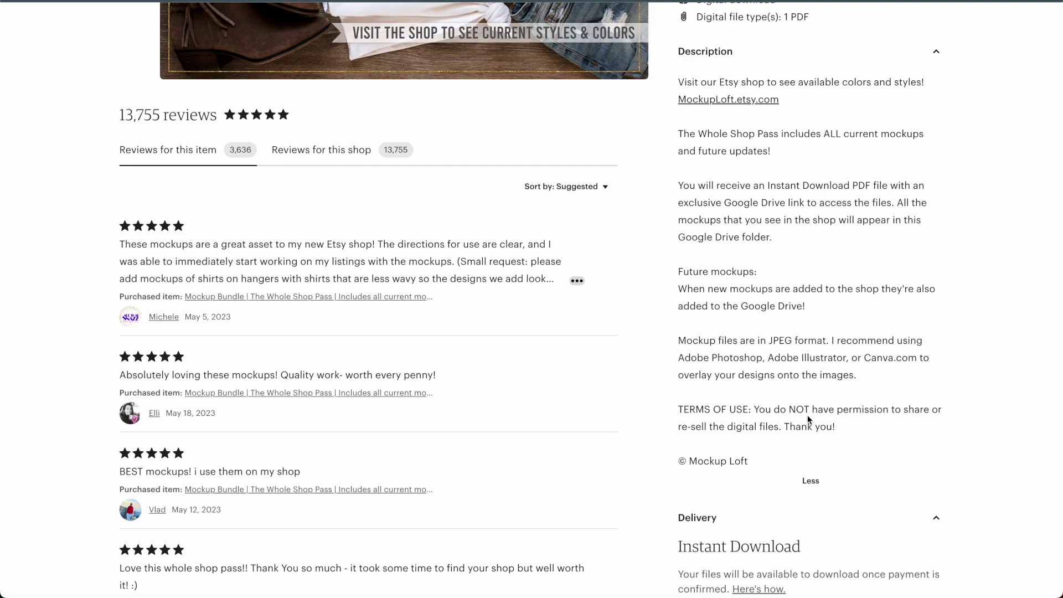
scroll(807, 416, up, 3)
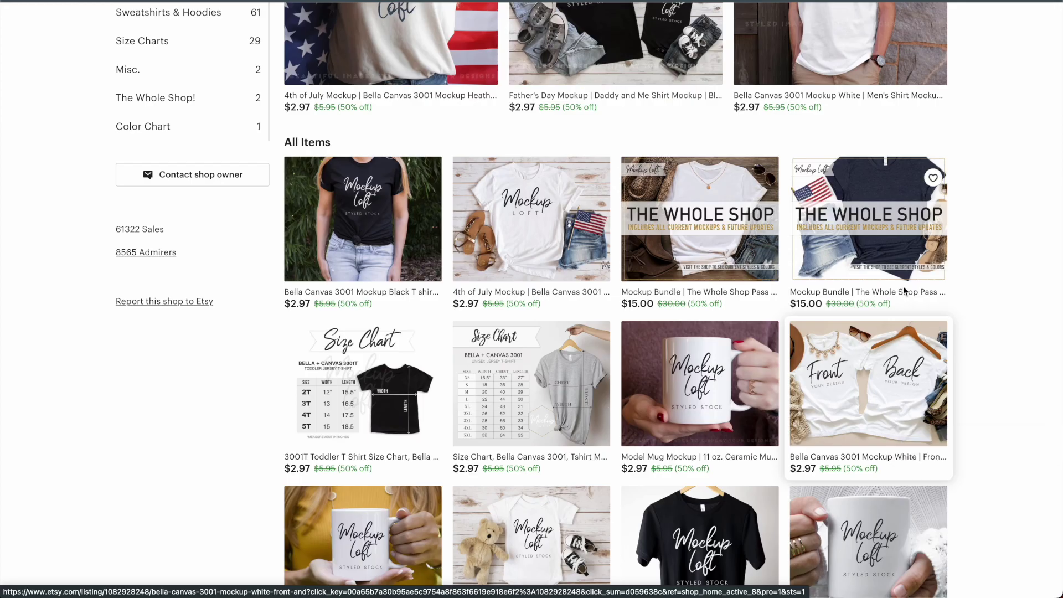